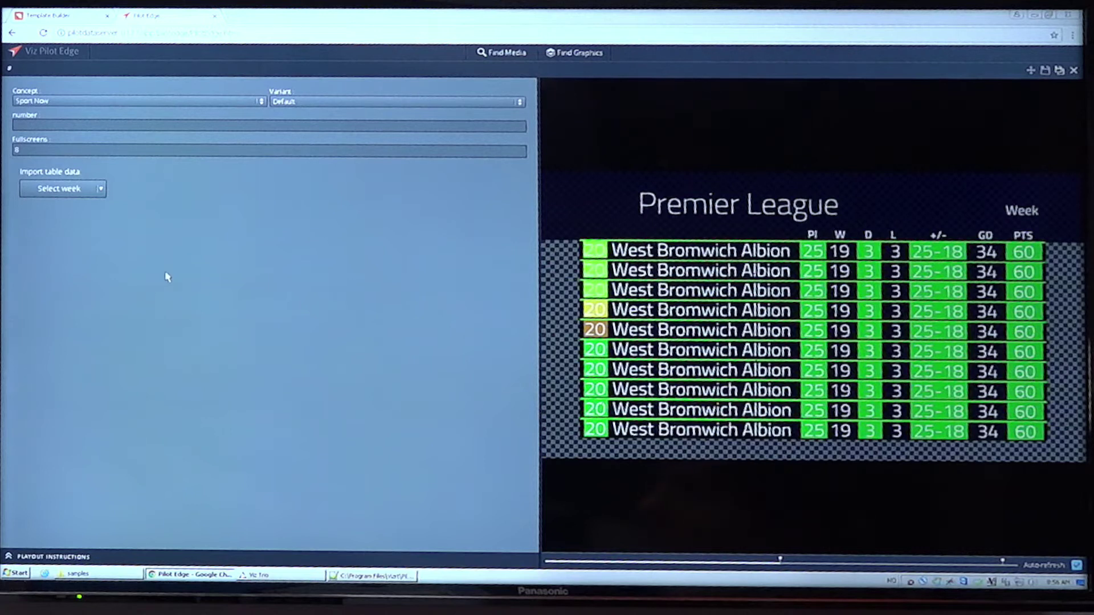
# Choose the current week's table data from the Select week dropdown
pyautogui.click(101, 192)
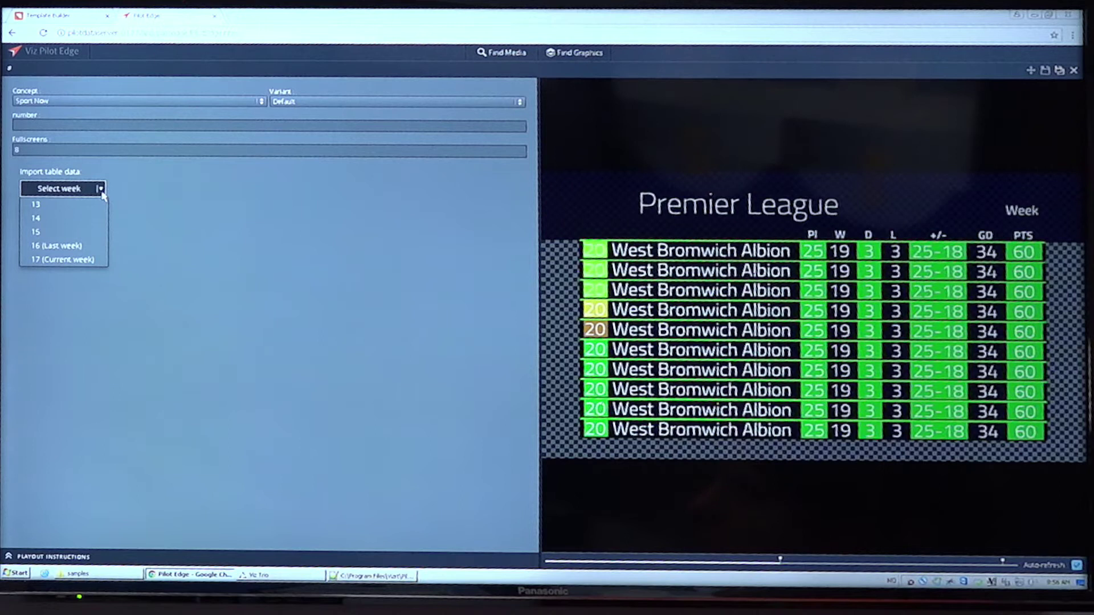
pyautogui.click(62, 258)
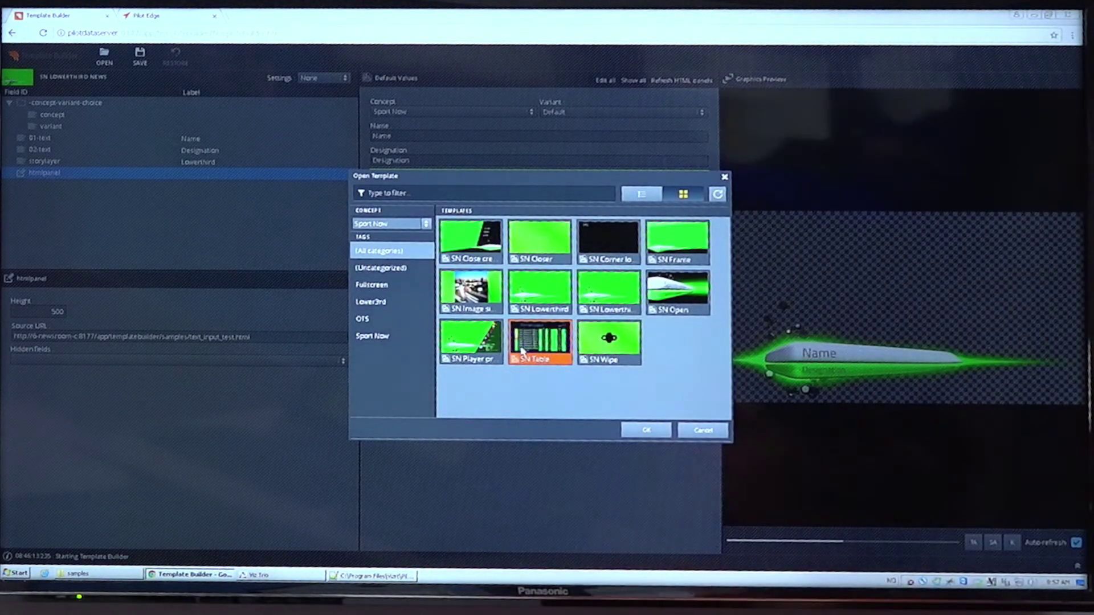
# Open the SN Table template and show the 01-week field's properties in an enlarged field tree
pyautogui.doubleClick(551, 342)
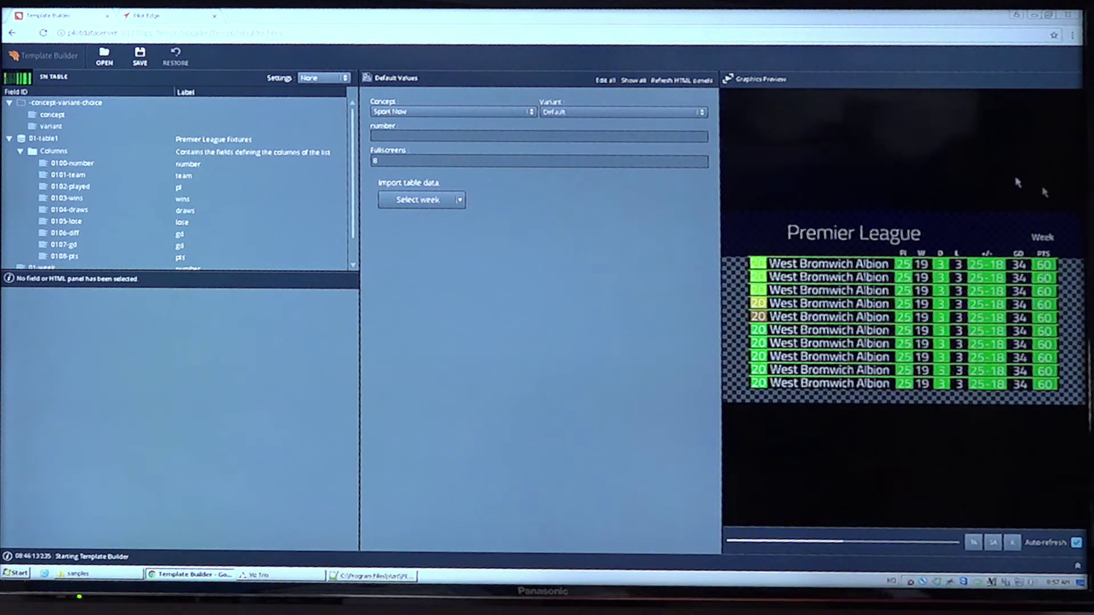
pyautogui.click(117, 268)
pyautogui.moveTo(116, 275); pyautogui.dragTo(143, 356)
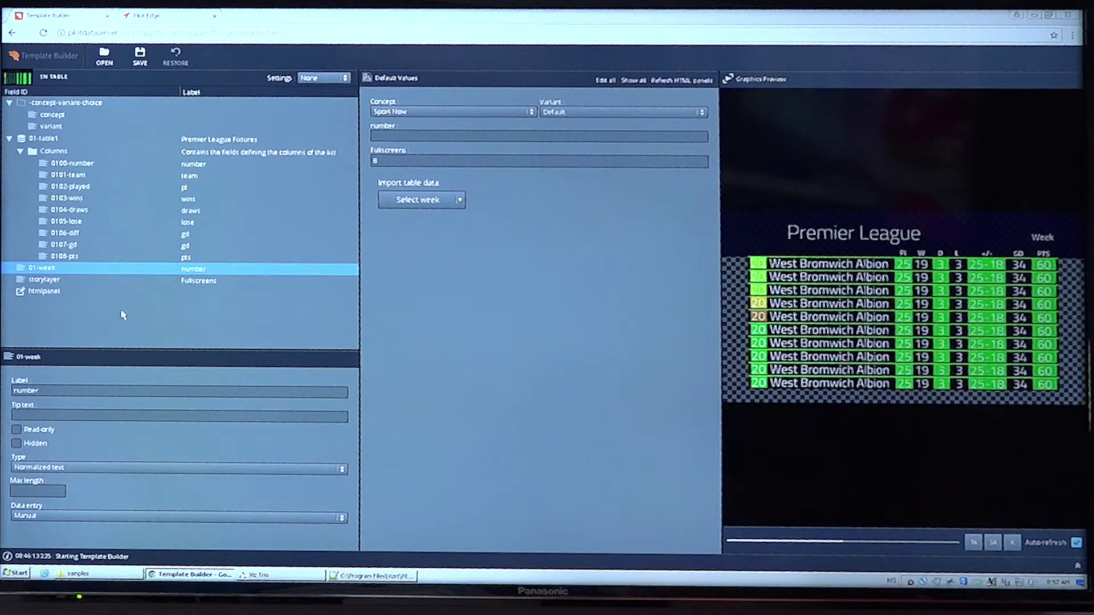
# Unhide 01-table1 in the HTML panel's hidden fields and review the Premier League fixtures list
pyautogui.click(39, 292)
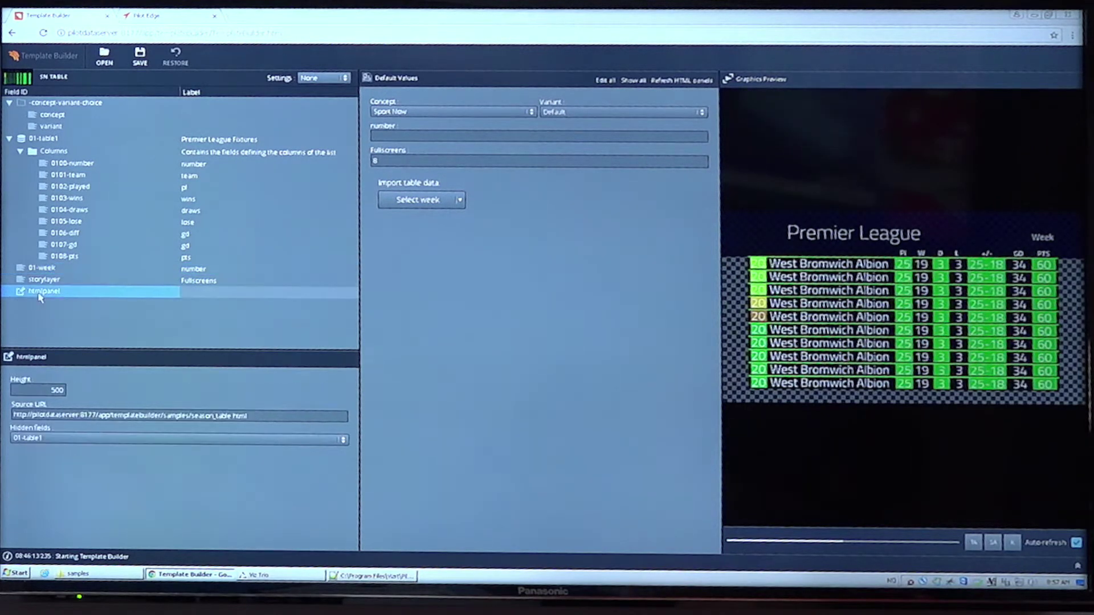
pyautogui.click(103, 440)
pyautogui.click(20, 484)
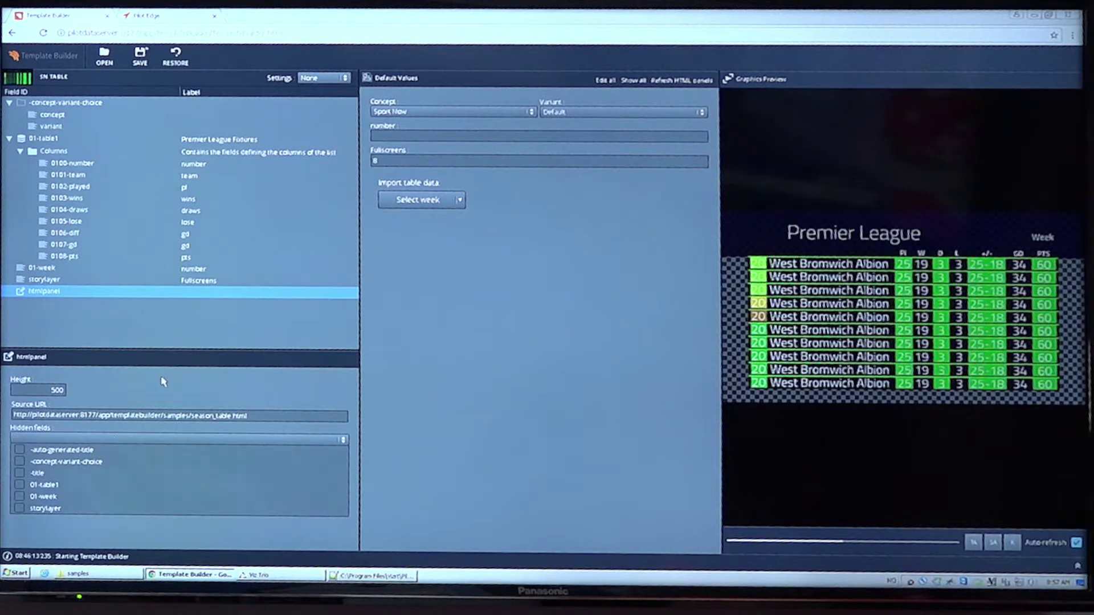
pyautogui.click(398, 135)
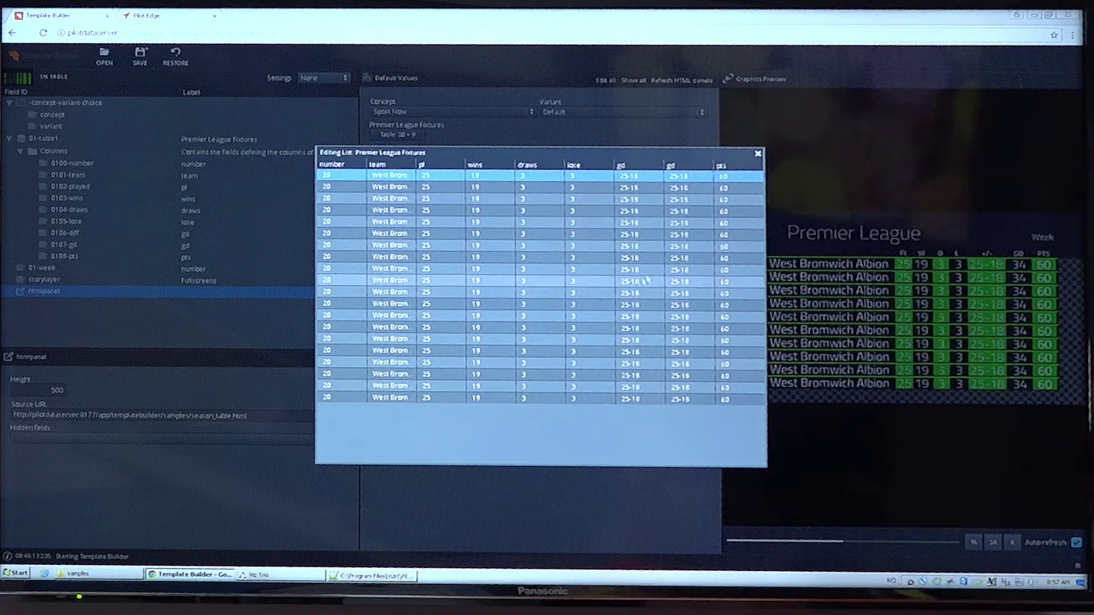
pyautogui.click(758, 156)
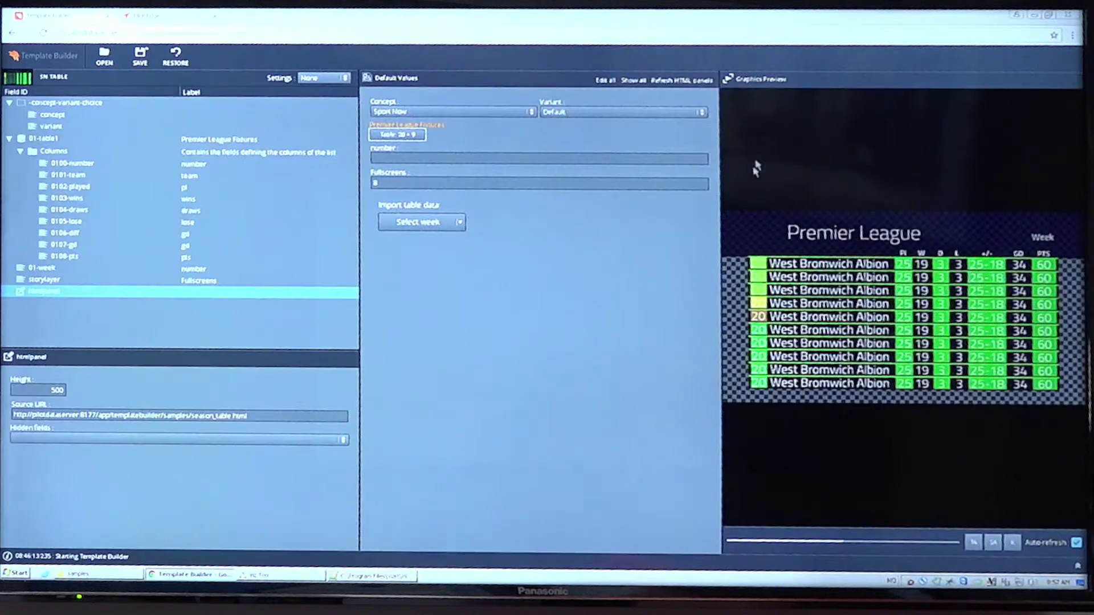
# Hide the 01-table1 field again and import week 16 table data
pyautogui.click(39, 440)
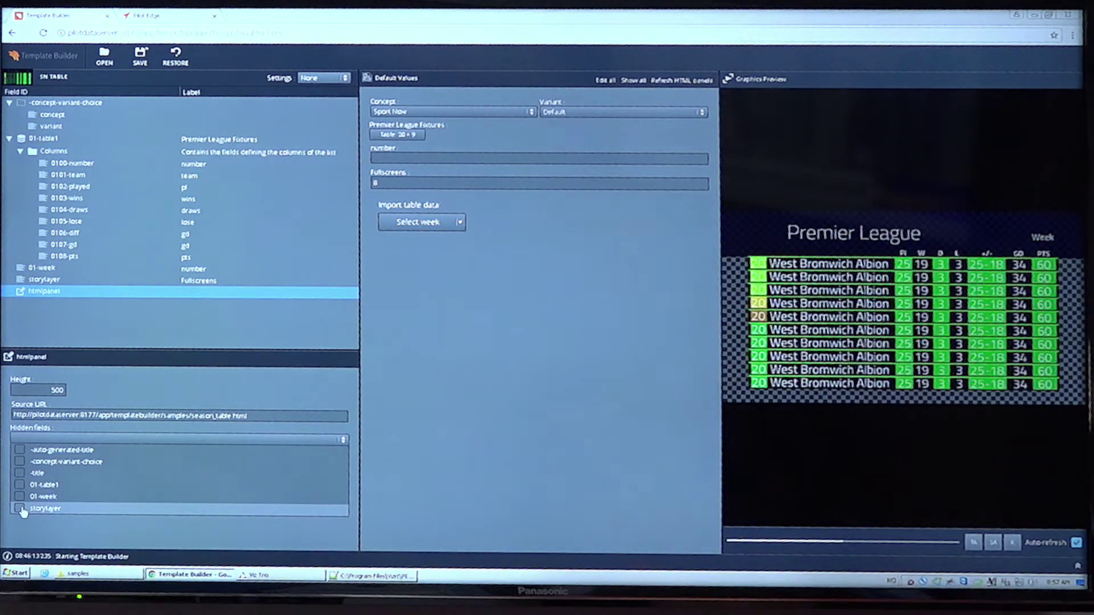
pyautogui.click(20, 485)
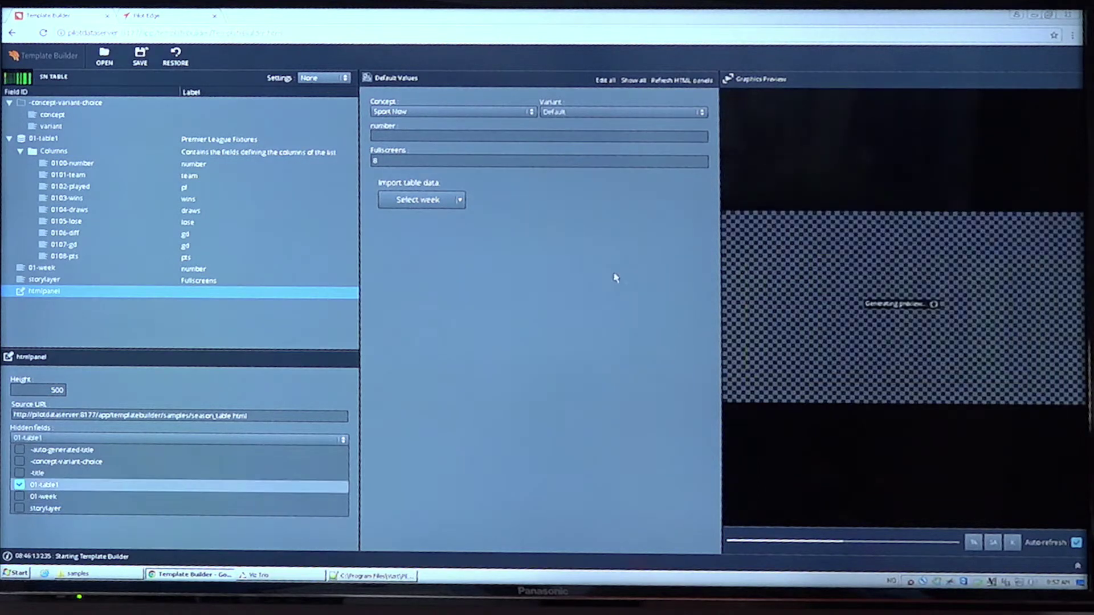
pyautogui.click(459, 200)
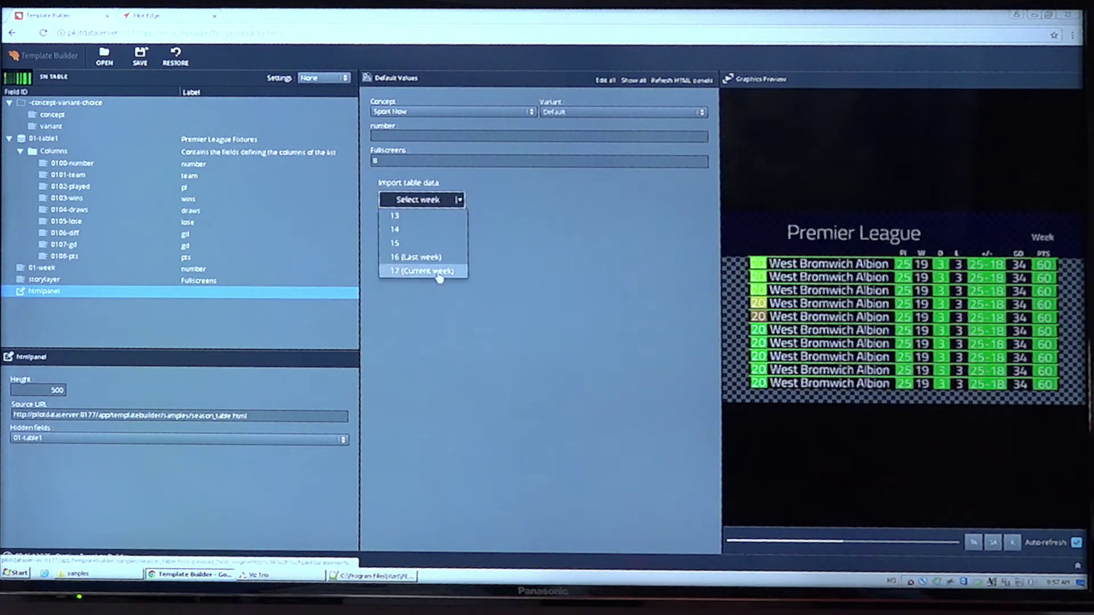
pyautogui.click(417, 258)
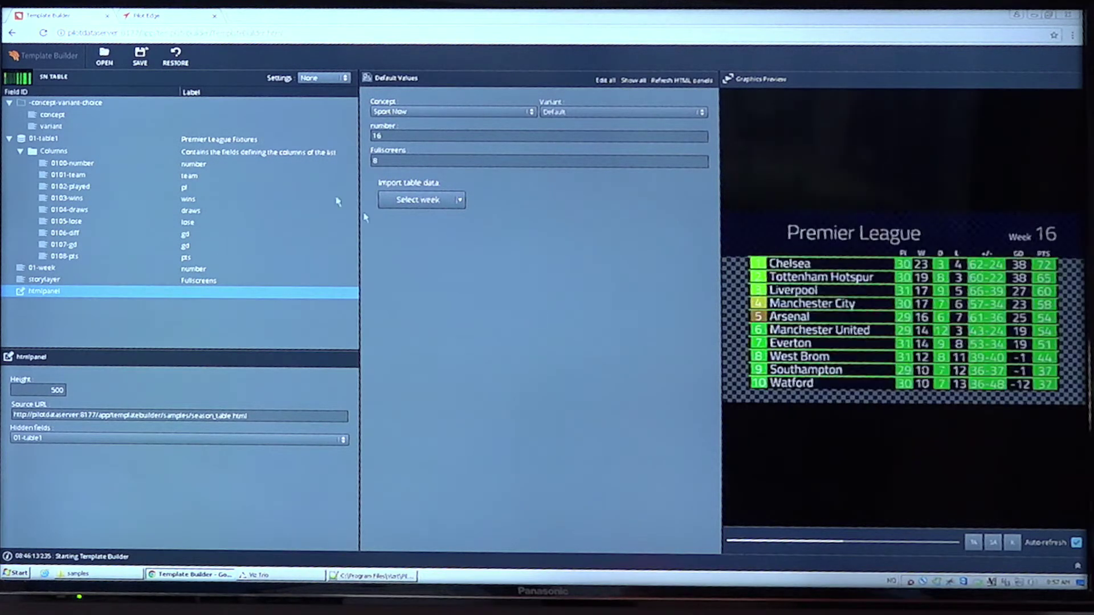
# Discard the unsaved table changes and open the SN Lowerthird News template
pyautogui.click(104, 59)
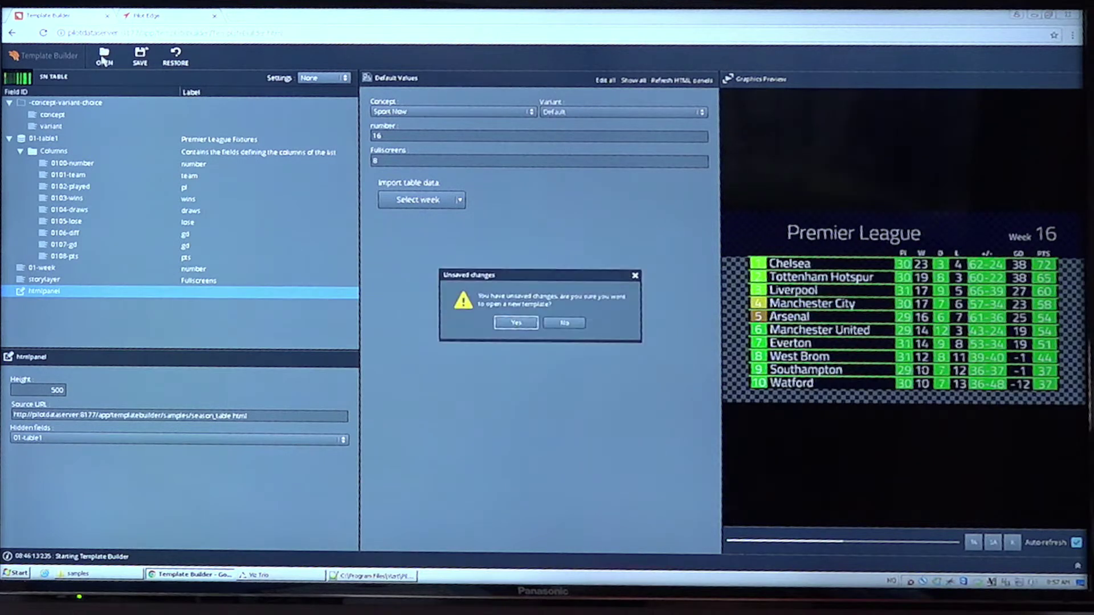
pyautogui.click(516, 322)
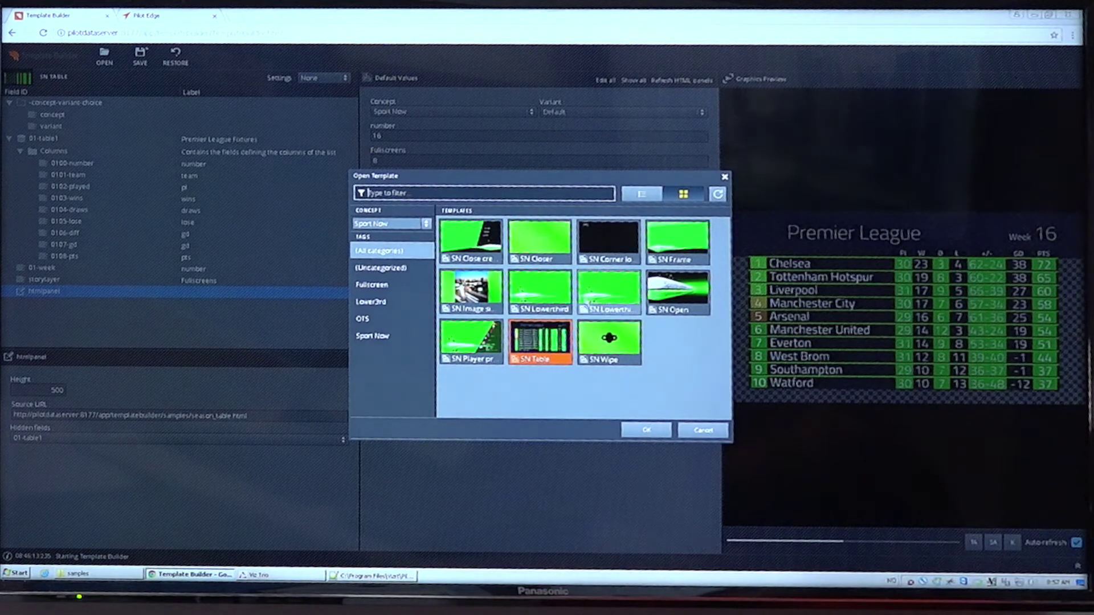
pyautogui.doubleClick(609, 294)
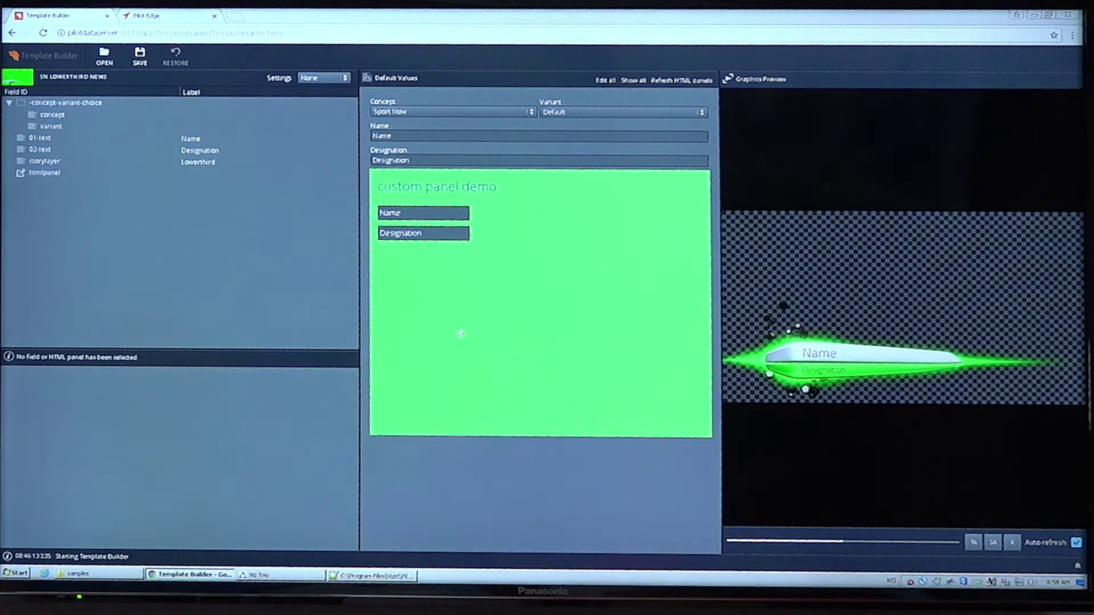
# Set the lower-third name to 'new name' in the custom panel, then view the panel's HTML source
pyautogui.doubleClick(407, 137)
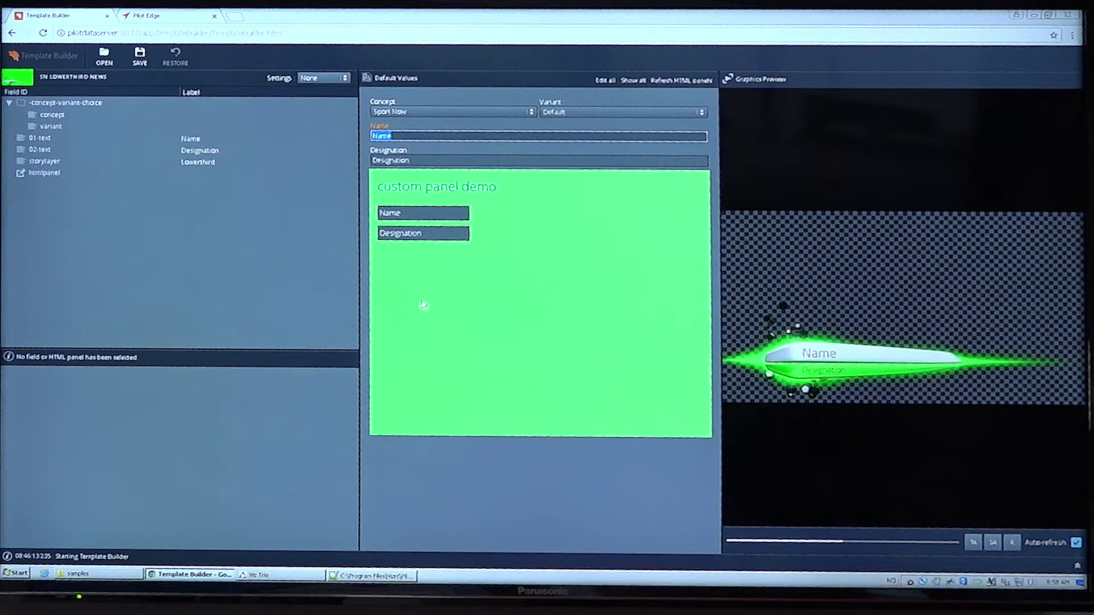
pyautogui.click(443, 214)
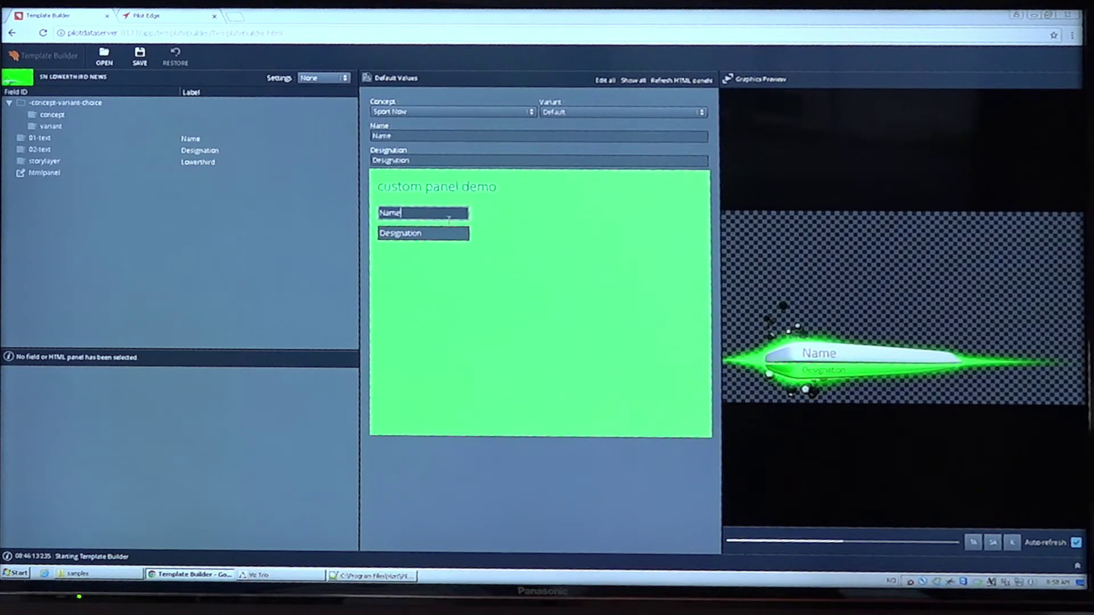
pyautogui.doubleClick(448, 216)
pyautogui.write('ne')
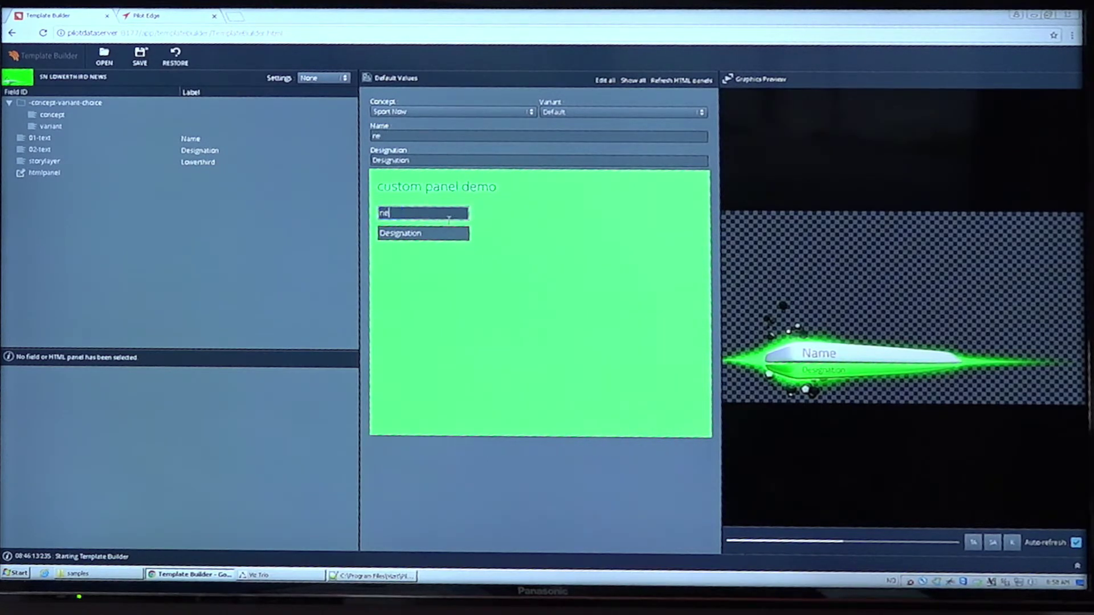
pyautogui.write('w name')
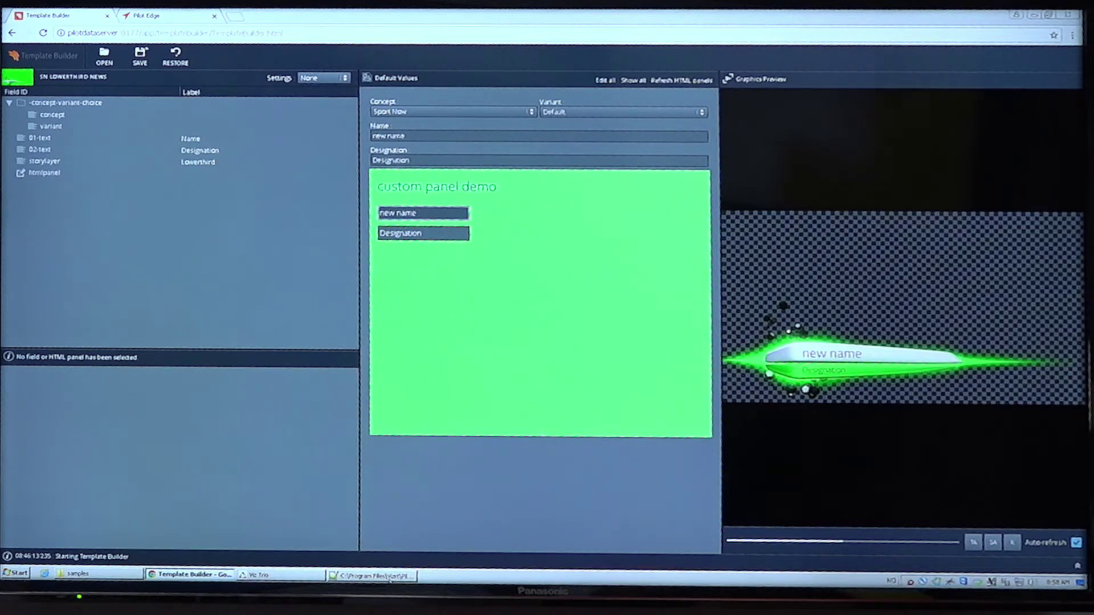
pyautogui.click(377, 577)
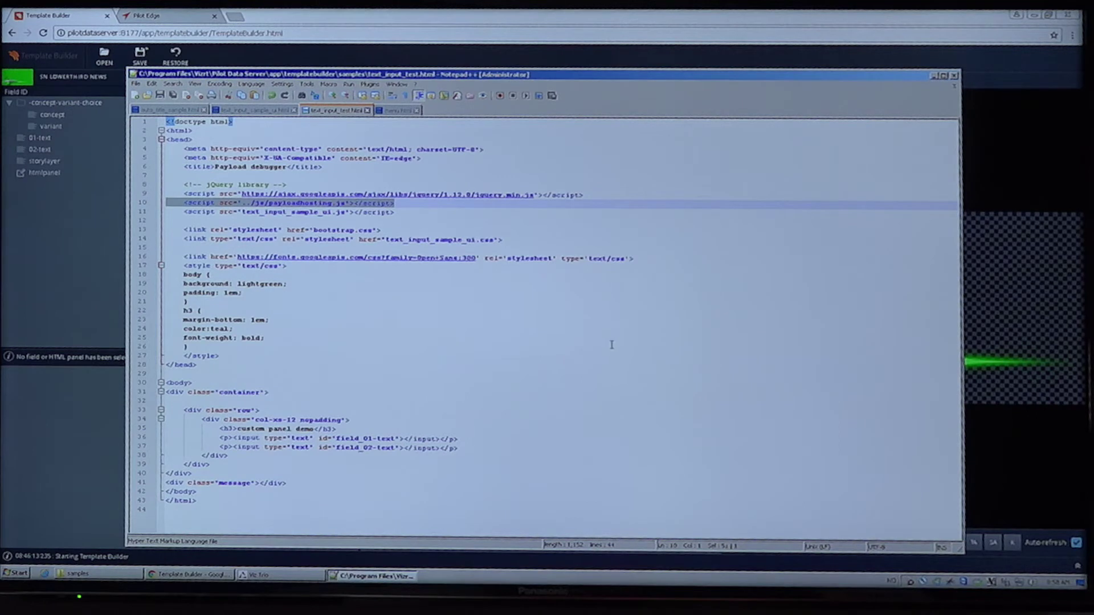
# Review the field_01-text and field_02-text input lines (35–36) in the panel's HTML source
pyautogui.moveTo(396, 439); pyautogui.dragTo(335, 446)
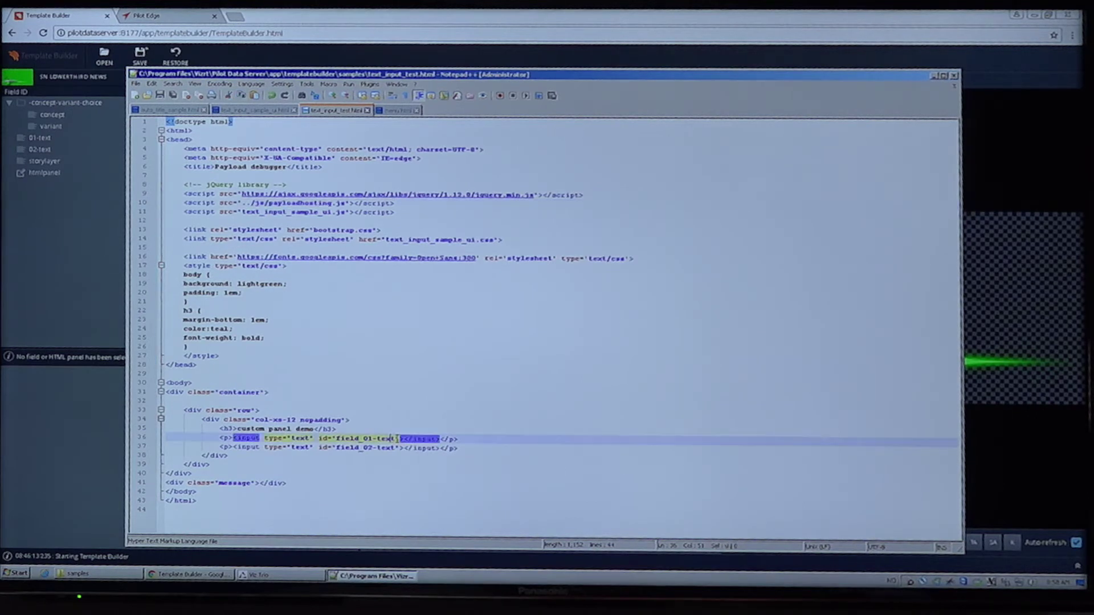
pyautogui.click(335, 439)
pyautogui.click(49, 268)
# Select the HTML panel's text_input_test.html source URL and compare it with the Notepad++ source
pyautogui.click(45, 174)
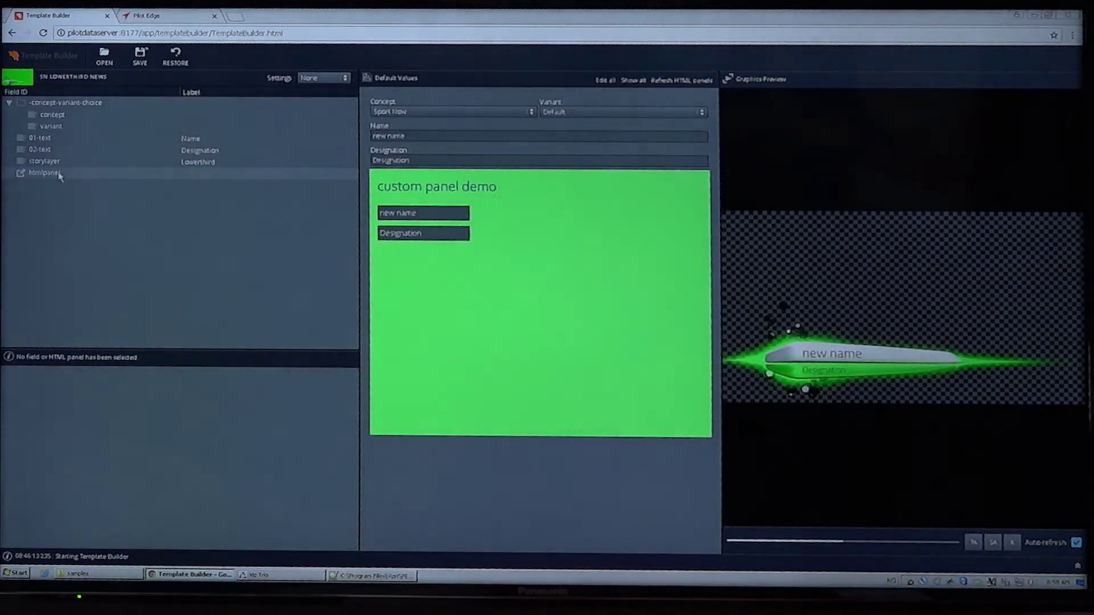
pyautogui.click(292, 416)
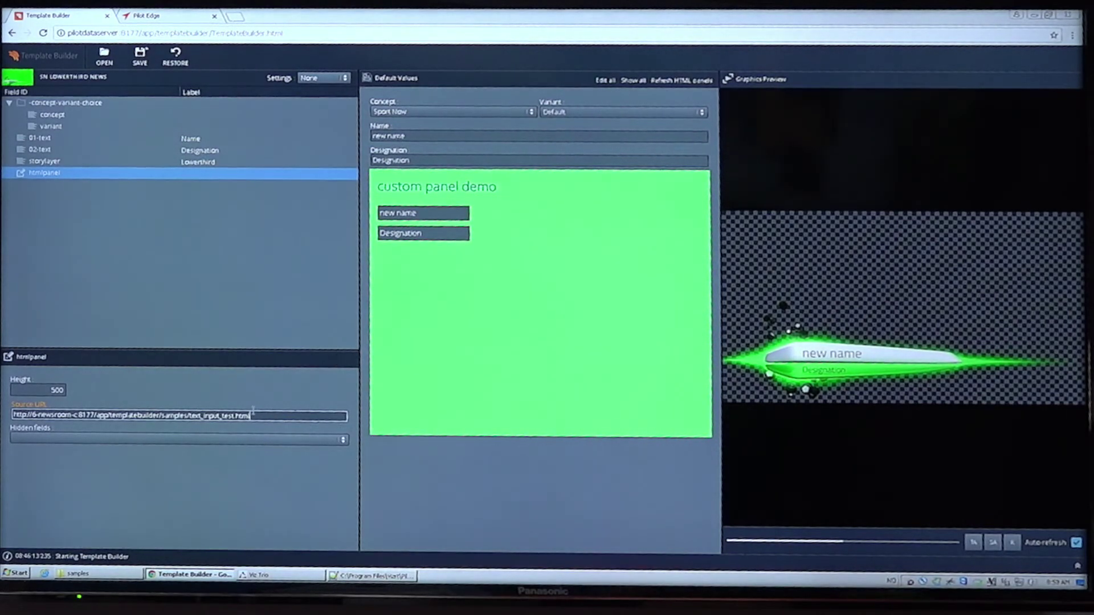
pyautogui.moveTo(256, 415); pyautogui.dragTo(3, 417)
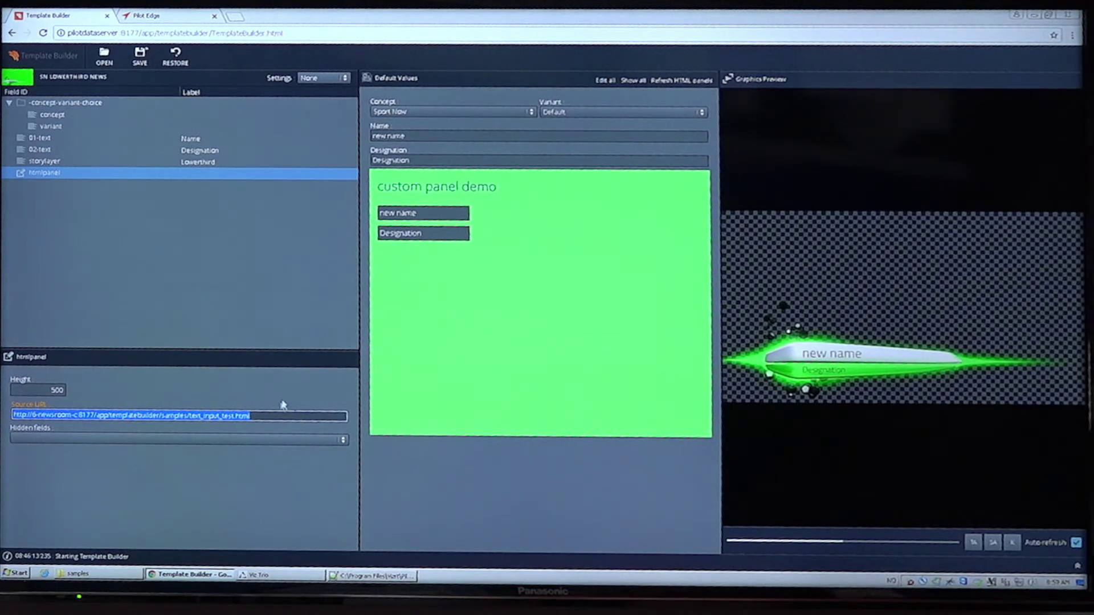
pyautogui.click(370, 575)
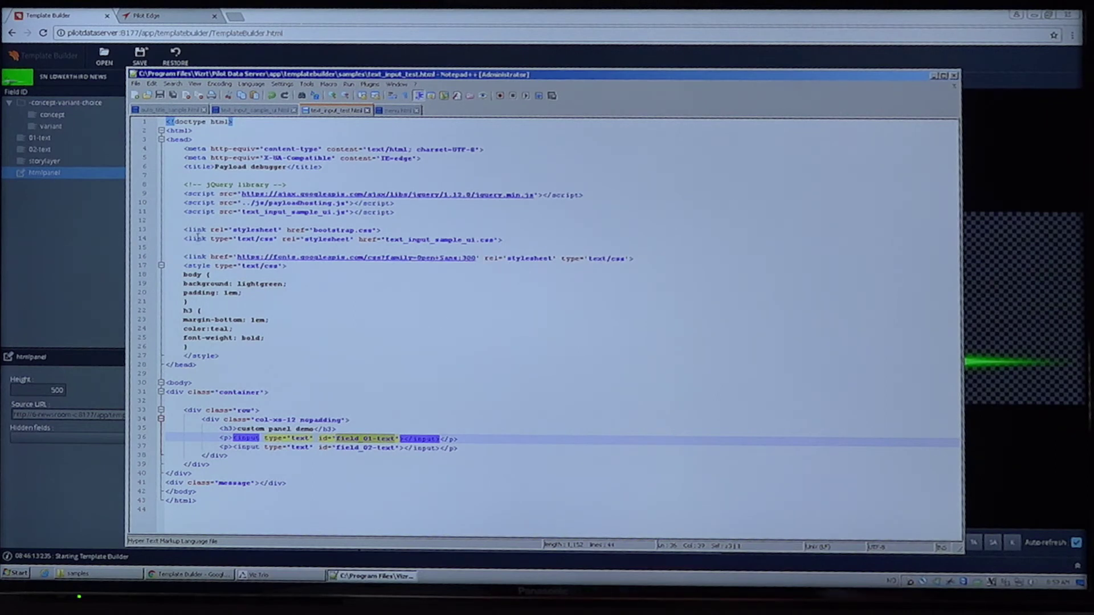
# Replace the custom panel's Designation placeholder with a short new value and check the Designation field
pyautogui.click(88, 286)
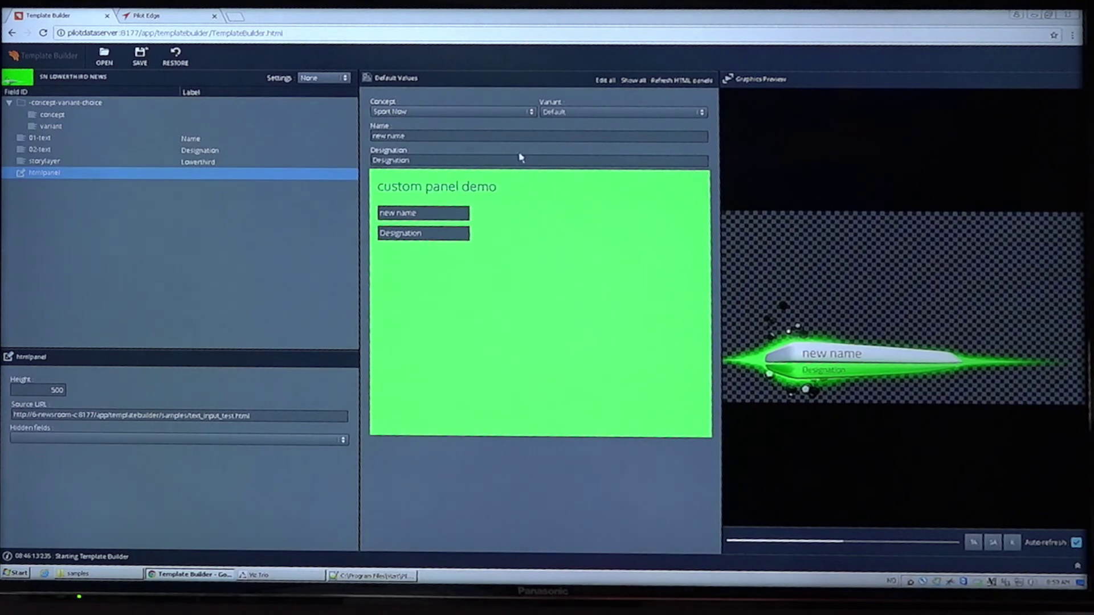
pyautogui.click(434, 215)
pyautogui.press('Tab')
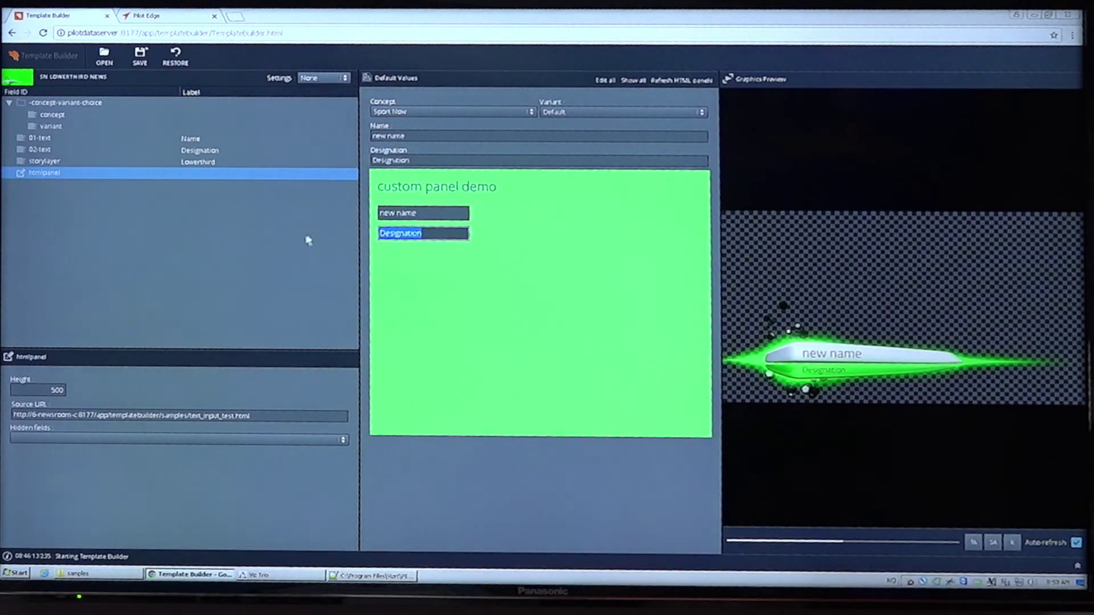
pyautogui.write('n')
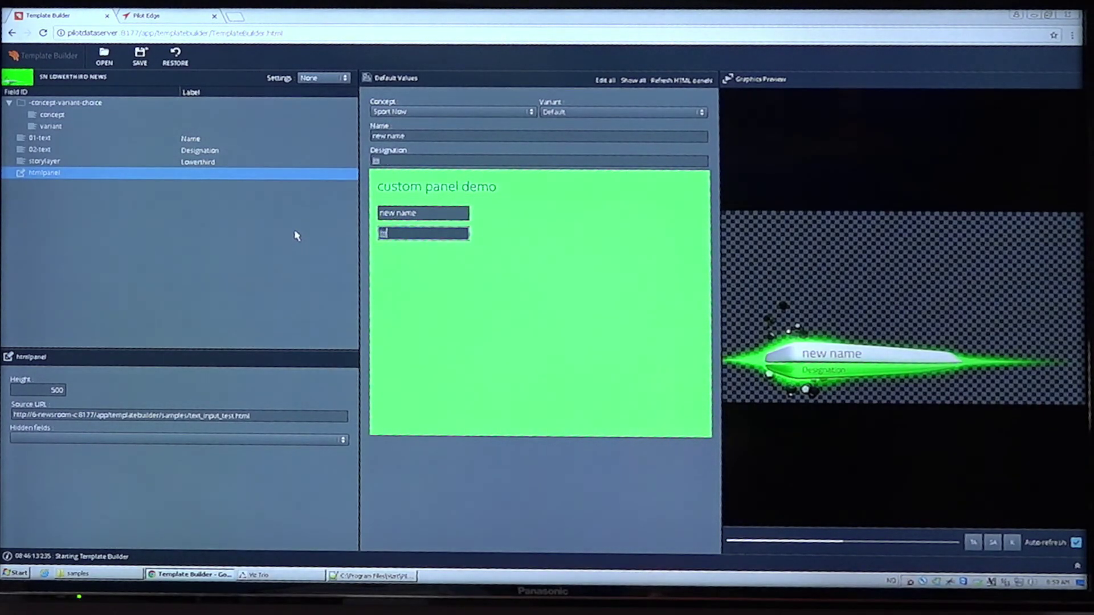
pyautogui.write('ew')
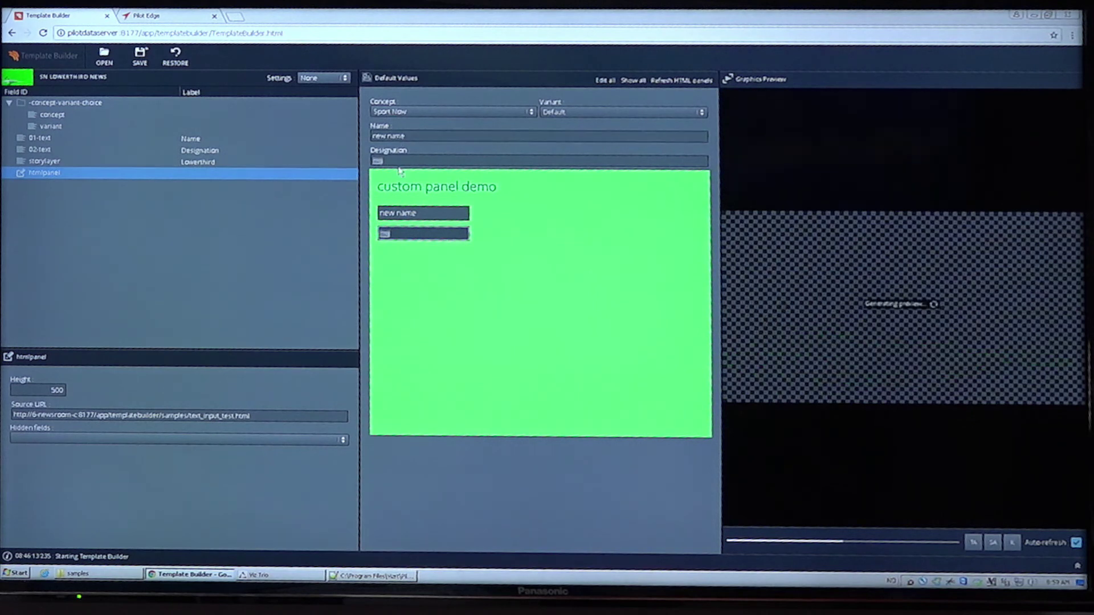
pyautogui.click(399, 161)
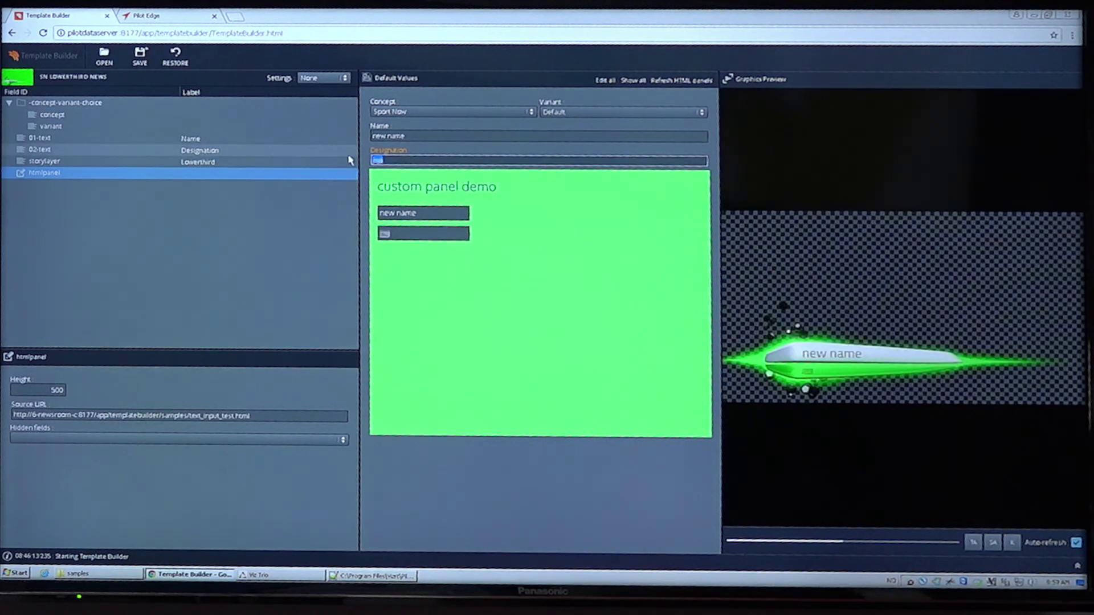